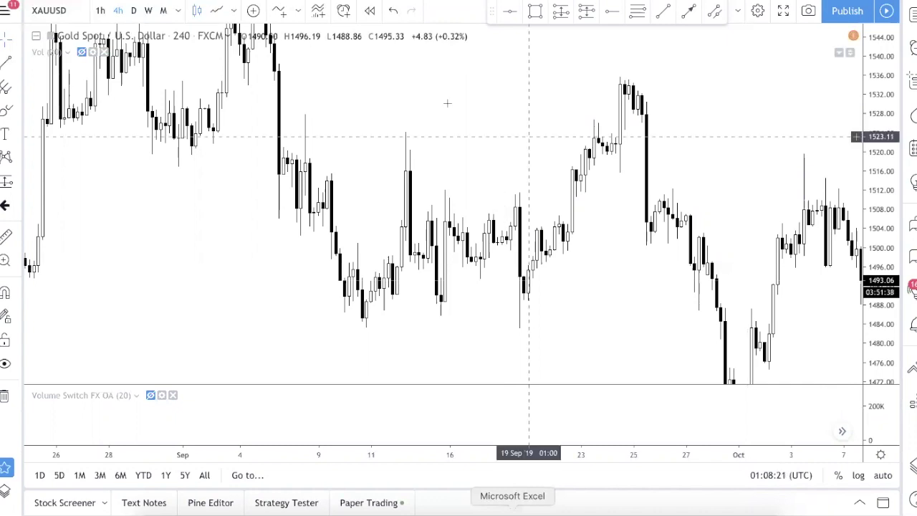
{"action": "left_click", "coordinate": [662, 13]}
{"action": "left_click", "coordinate": [369, 320]}
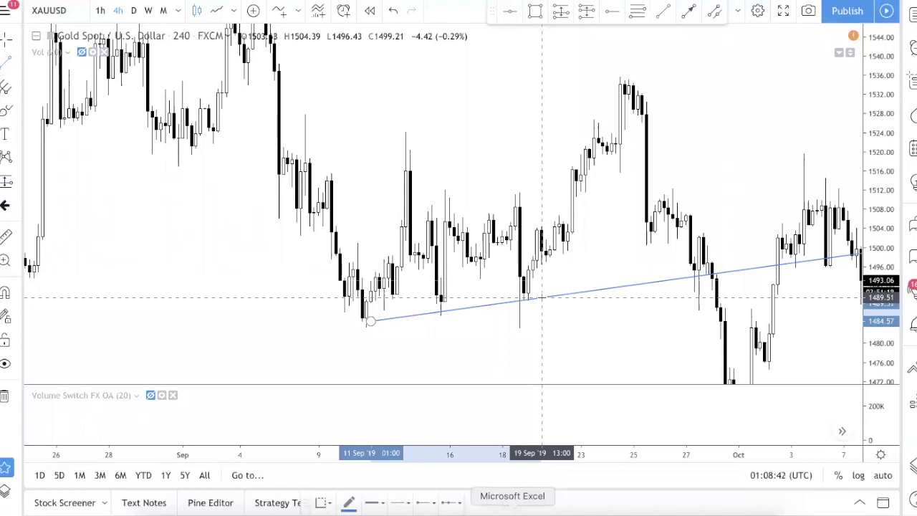
{"action": "key", "text": "Delete"}
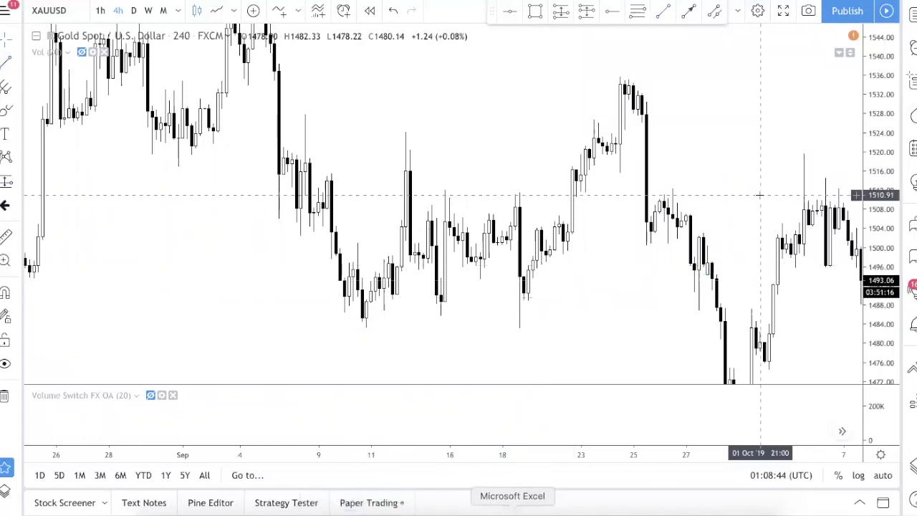
- Mark the early-September swing high, the 6 September swing low and the lower high above it with small rectangles
{"action": "left_click_drag", "start_coordinate": [889, 164], "coordinate": [889, 207]}
{"action": "left_click_drag", "start_coordinate": [454, 156], "coordinate": [544, 233]}
{"action": "left_click_drag", "start_coordinate": [461, 196], "coordinate": [595, 172]}
{"action": "left_click_drag", "start_coordinate": [497, 214], "coordinate": [561, 185]}
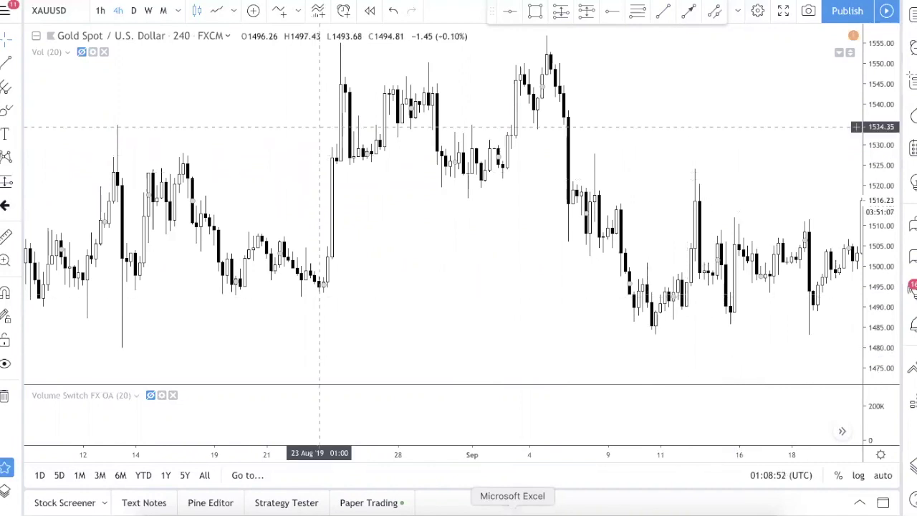
{"action": "left_click_drag", "start_coordinate": [538, 32], "coordinate": [574, 52]}
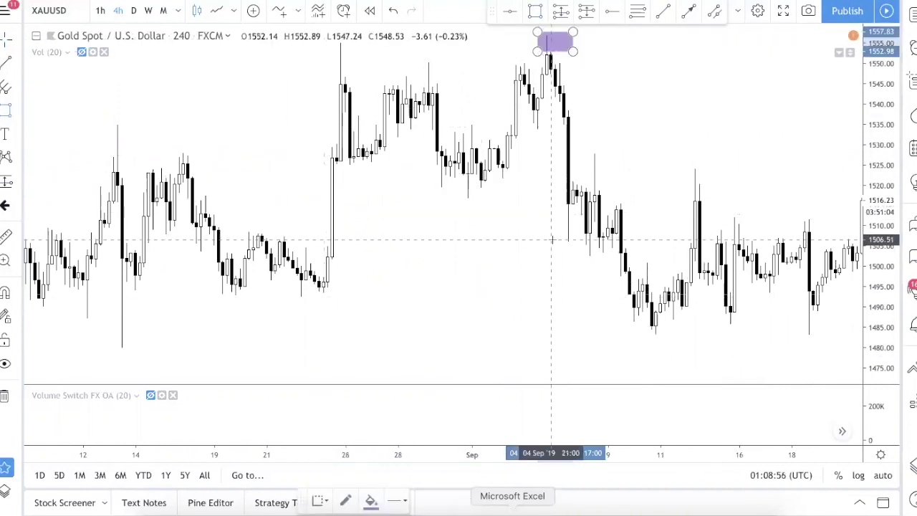
{"action": "left_click_drag", "start_coordinate": [581, 249], "coordinate": [599, 260]}
{"action": "left_click", "coordinate": [5, 108]}
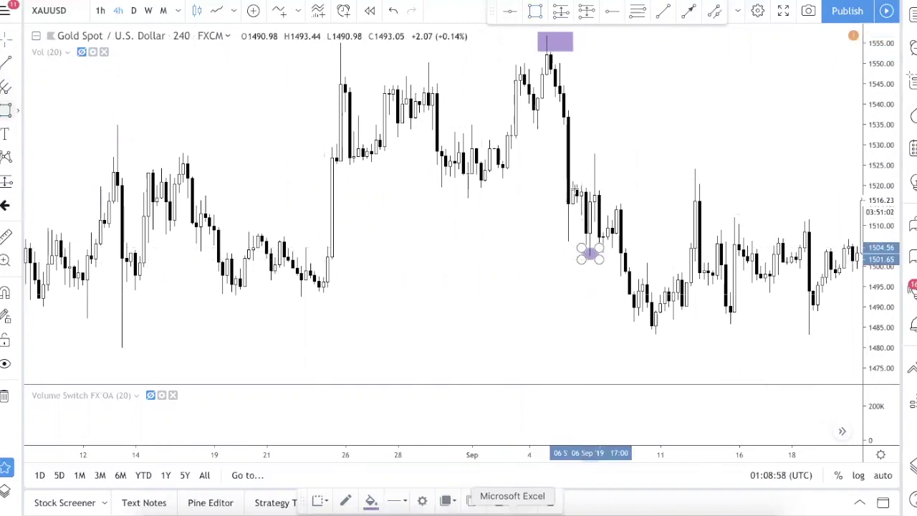
{"action": "left_click_drag", "start_coordinate": [581, 145], "coordinate": [616, 159]}
- Remove all drawings from the XAUUSD chart
{"action": "left_click_drag", "start_coordinate": [456, 207], "coordinate": [564, 202]}
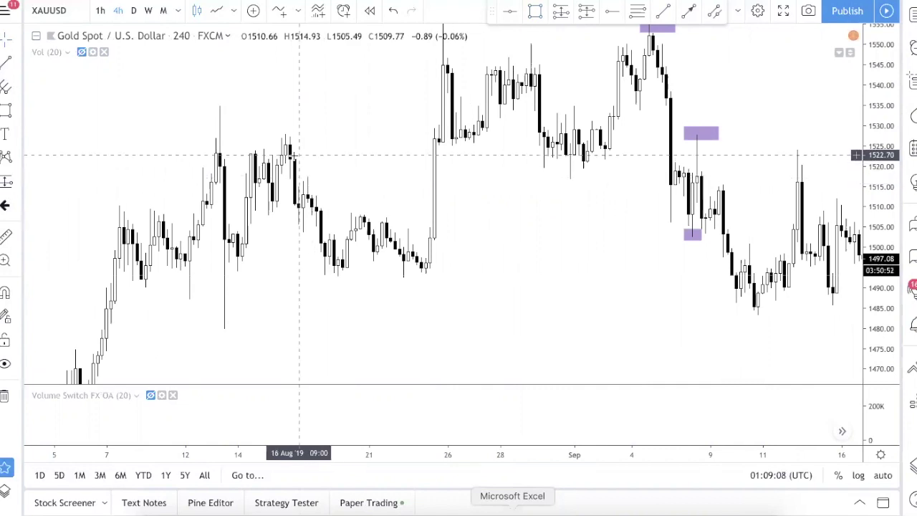
{"action": "left_click_drag", "start_coordinate": [641, 185], "coordinate": [605, 205]}
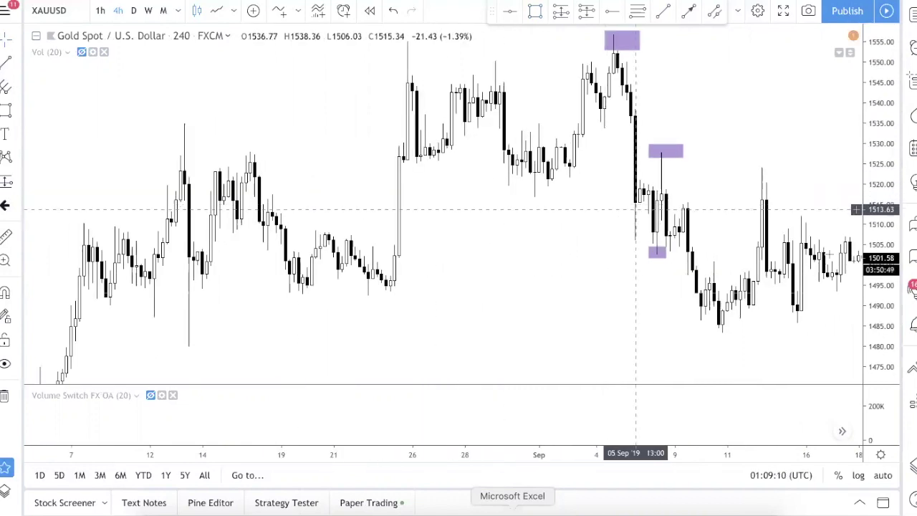
{"action": "left_click_drag", "start_coordinate": [880, 227], "coordinate": [880, 270]}
{"action": "left_click_drag", "start_coordinate": [788, 320], "coordinate": [736, 334]}
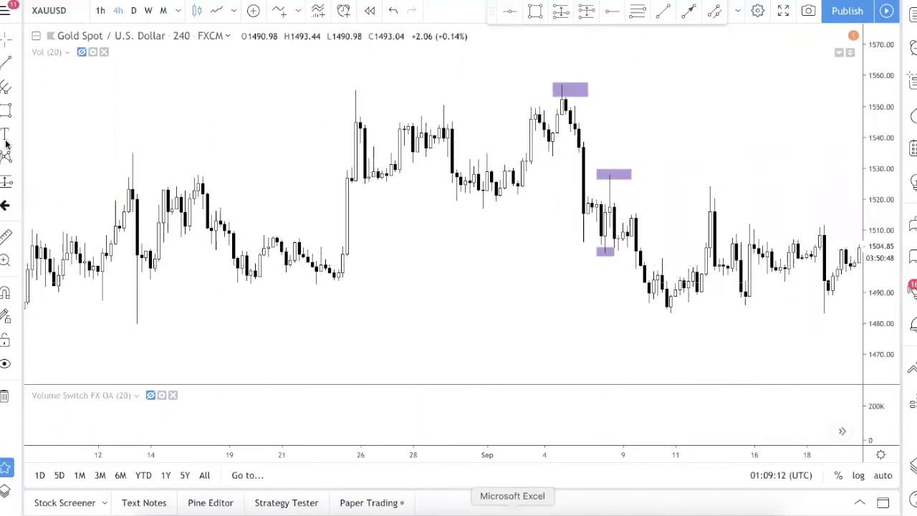
{"action": "left_click_drag", "start_coordinate": [364, 225], "coordinate": [387, 224]}
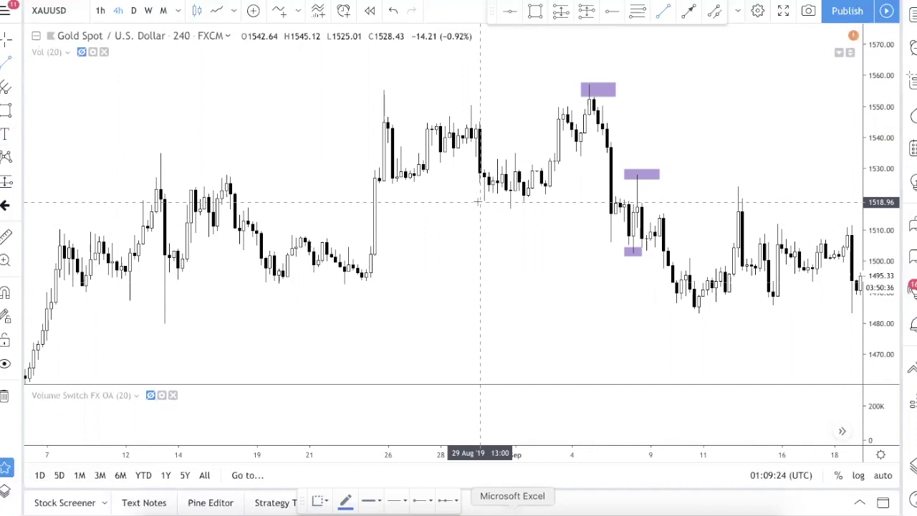
{"action": "left_click_drag", "start_coordinate": [723, 316], "coordinate": [385, 258]}
{"action": "left_click_drag", "start_coordinate": [516, 296], "coordinate": [658, 350]}
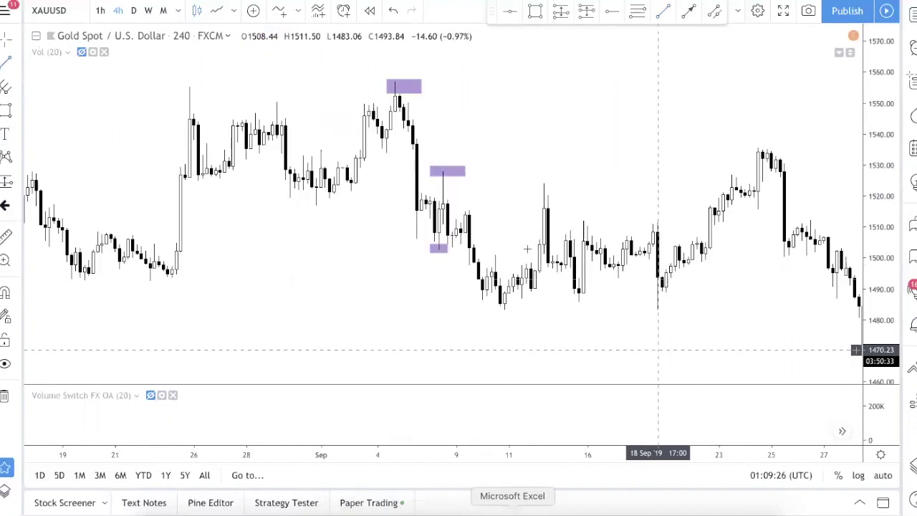
{"action": "right_click", "coordinate": [530, 139]}
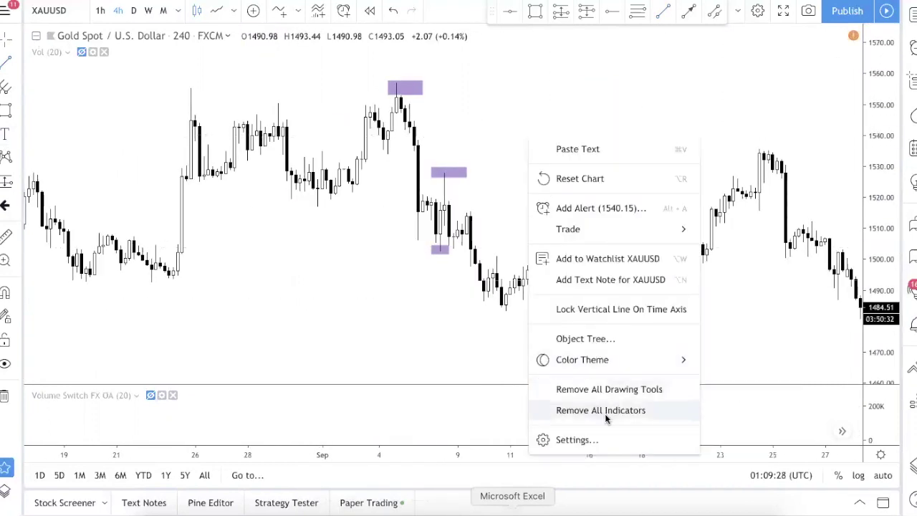
{"action": "left_click", "coordinate": [613, 392]}
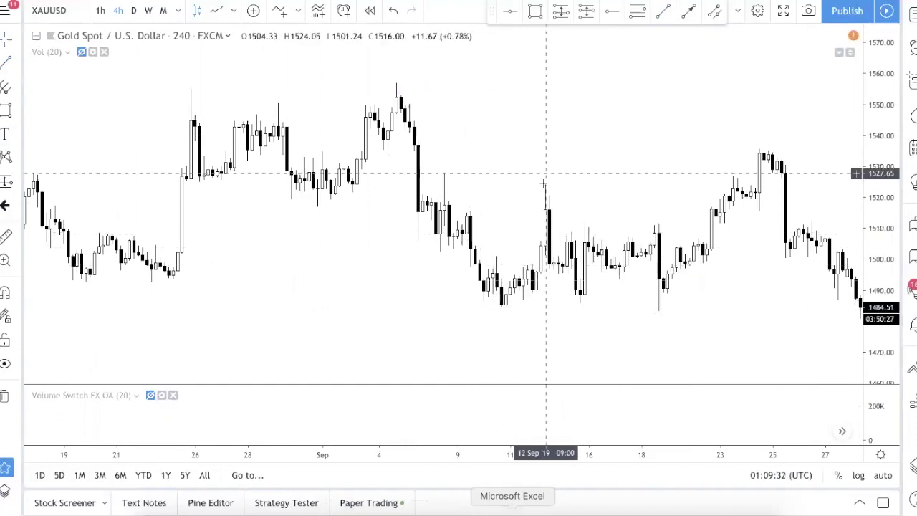
- Mark the 10 September swing low, the 12 September swing high and the next higher low with rectangles
{"action": "left_click", "coordinate": [534, 13]}
{"action": "left_click_drag", "start_coordinate": [488, 304], "coordinate": [521, 316]}
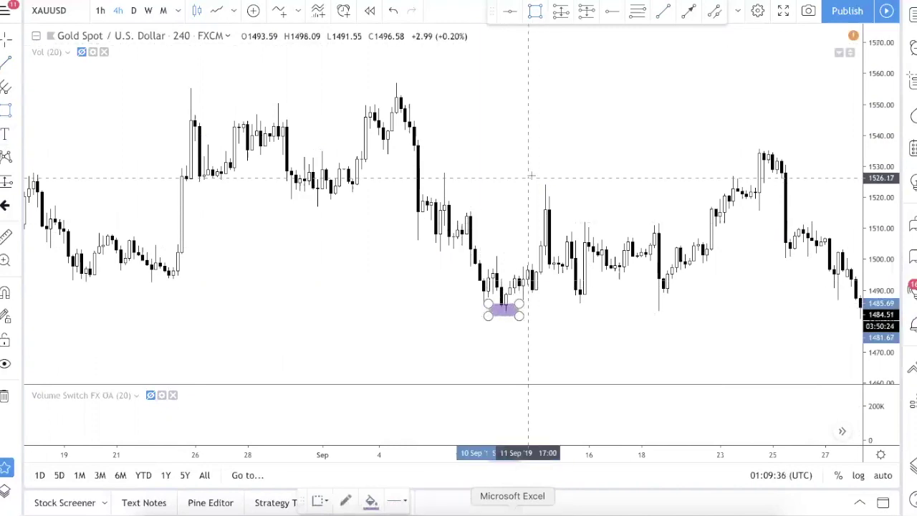
{"action": "left_click_drag", "start_coordinate": [536, 179], "coordinate": [554, 193]}
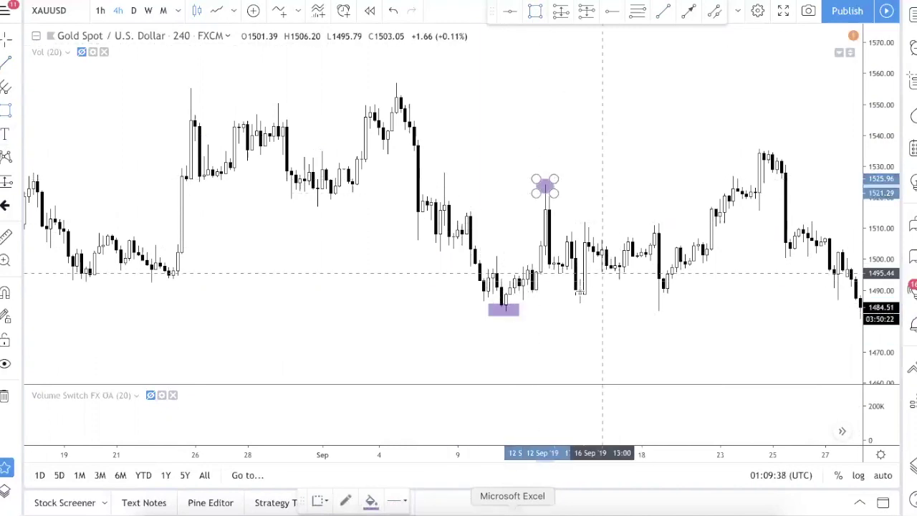
{"action": "left_click_drag", "start_coordinate": [572, 290], "coordinate": [606, 303]}
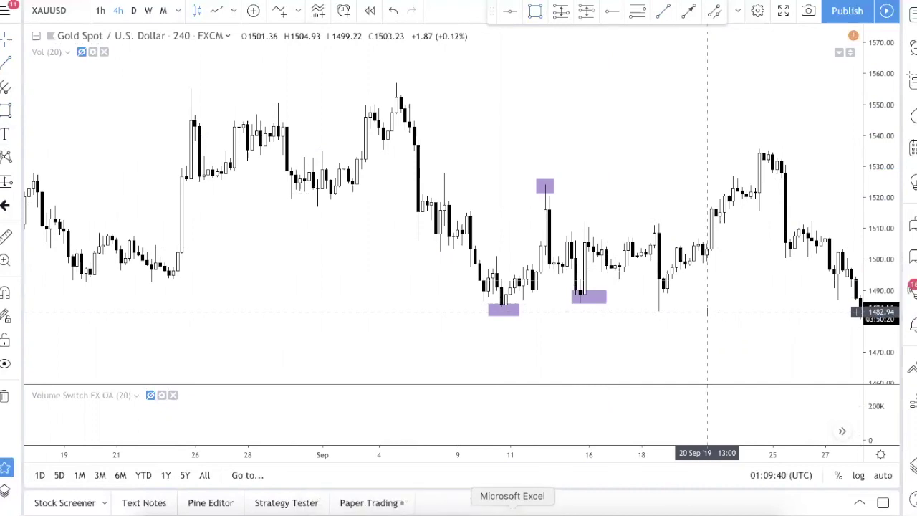
- Draw a trend line from the 10 Sep '19 low at 1483.15 through the second marked low at 1485.91
{"action": "left_click", "coordinate": [5, 65]}
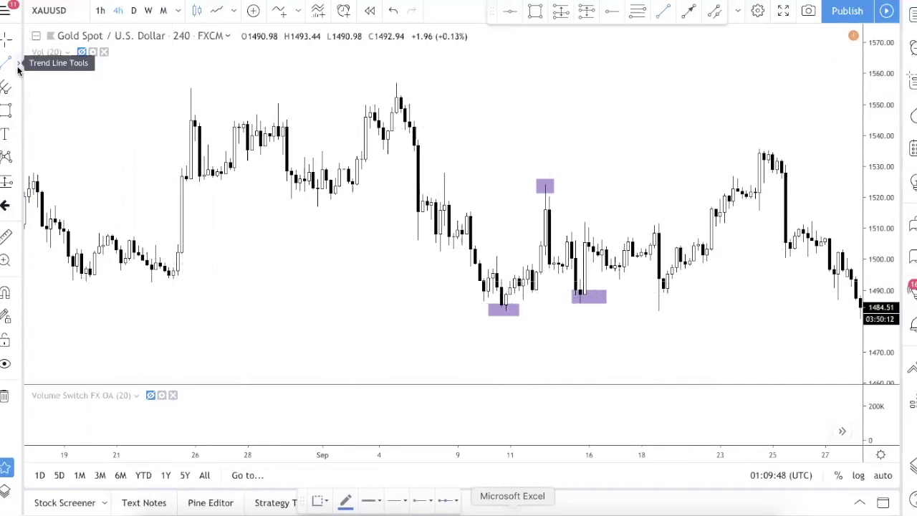
{"action": "left_click", "coordinate": [18, 69]}
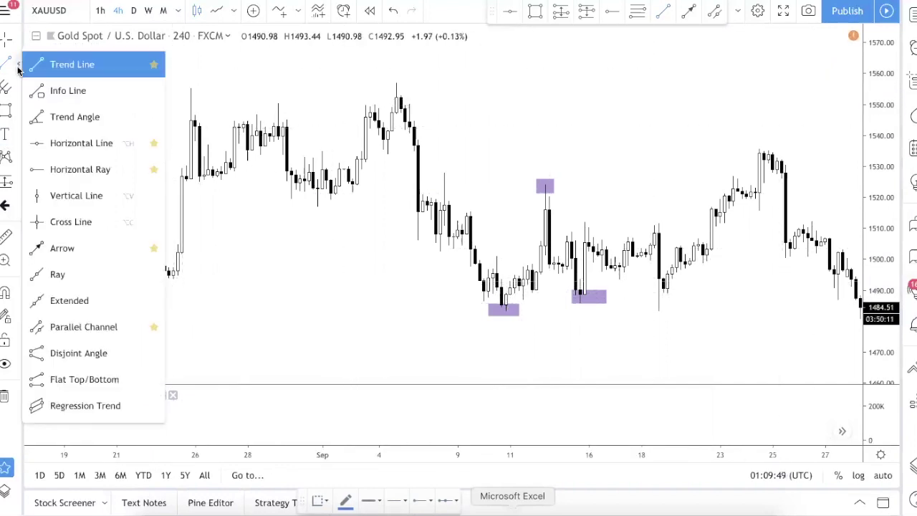
{"action": "left_click", "coordinate": [85, 68]}
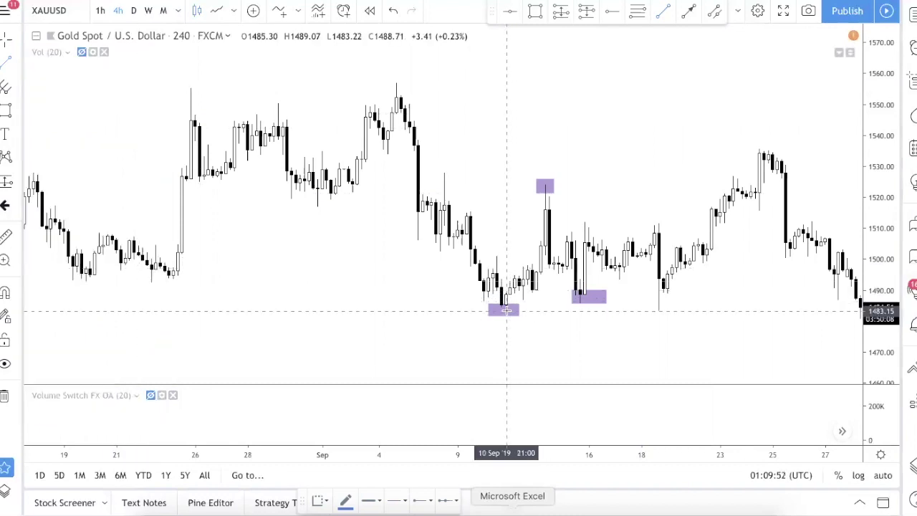
{"action": "left_click", "coordinate": [506, 309]}
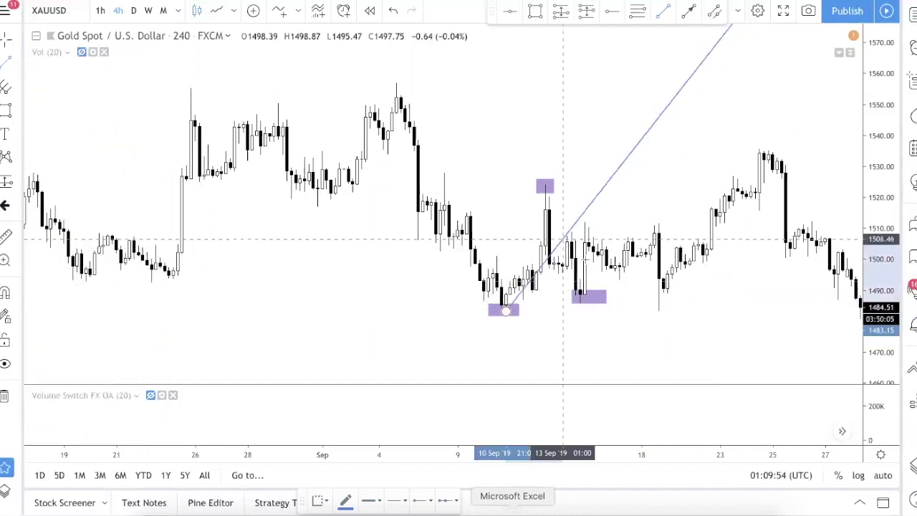
{"action": "left_click", "coordinate": [584, 302]}
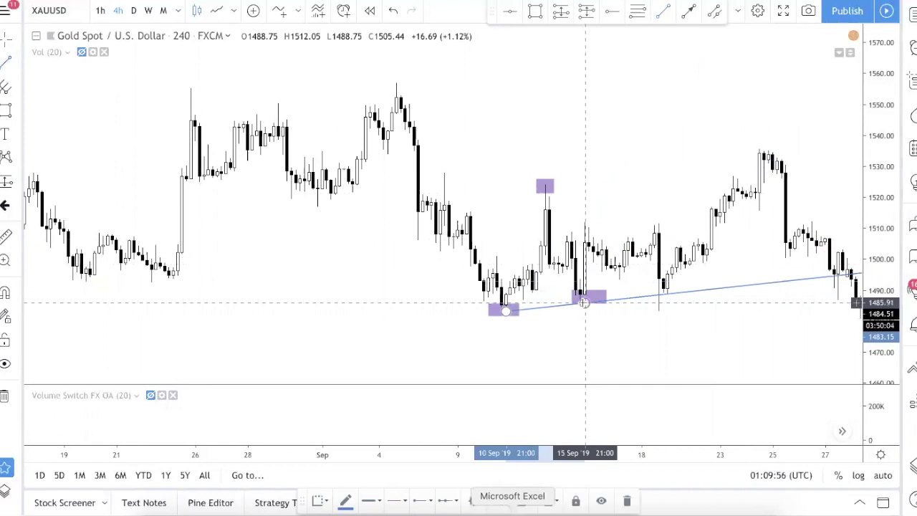
- Open the trend line's settings and look through its coordinates, visibility and stats position options
{"action": "double_click", "coordinate": [584, 302]}
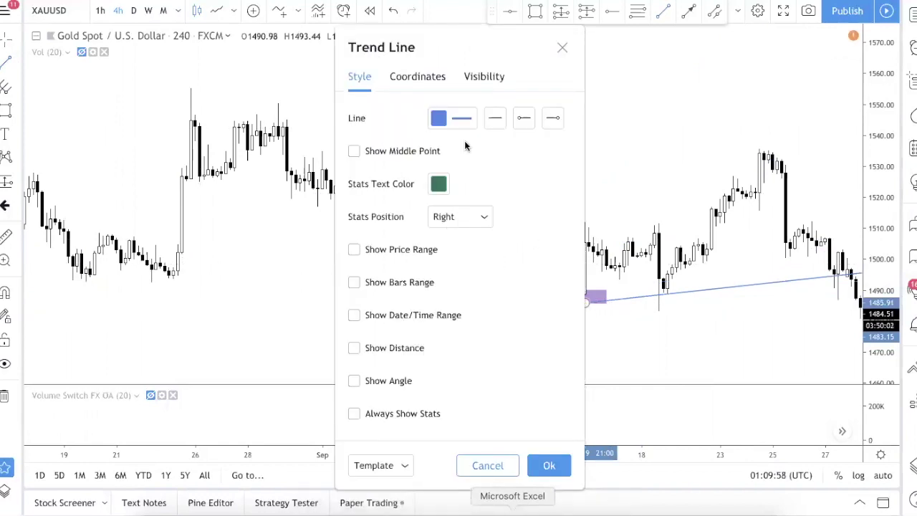
{"action": "left_click", "coordinate": [438, 80]}
{"action": "left_click", "coordinate": [481, 78]}
{"action": "left_click", "coordinate": [394, 78]}
{"action": "left_click", "coordinate": [367, 80]}
{"action": "left_click", "coordinate": [482, 216]}
{"action": "left_click", "coordinate": [524, 215]}
- Review the trend line's colour, thickness, line end and stats position options, and accept the settings without changes
{"action": "left_click", "coordinate": [466, 121]}
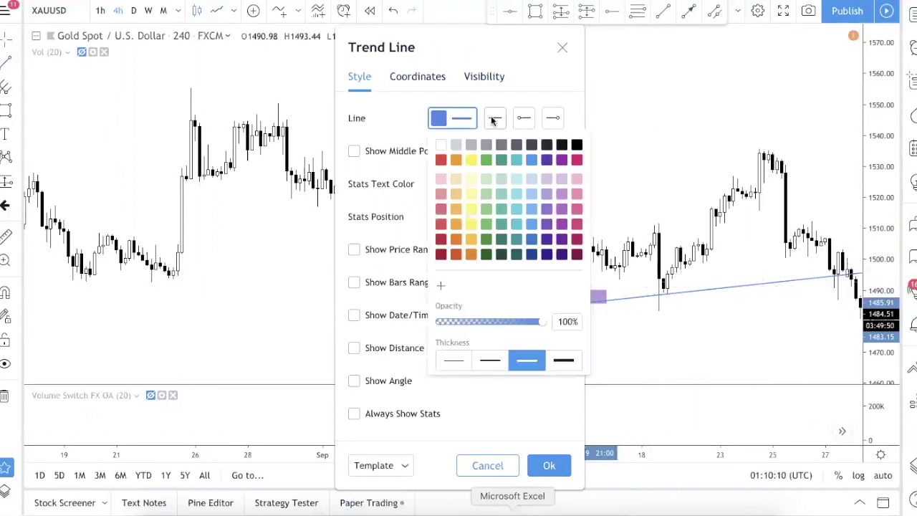
{"action": "left_click", "coordinate": [509, 96]}
{"action": "left_click", "coordinate": [522, 119]}
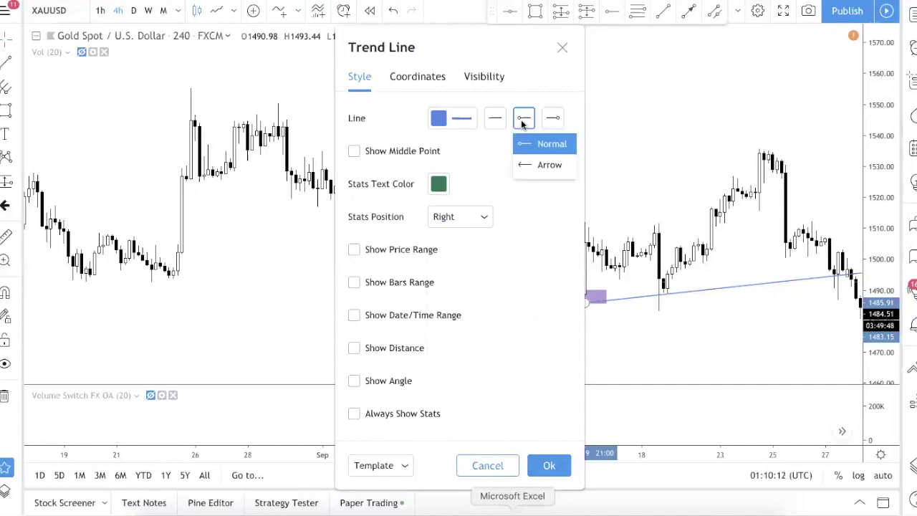
{"action": "left_click", "coordinate": [552, 119]}
{"action": "left_click", "coordinate": [552, 119]}
{"action": "left_click", "coordinate": [548, 310]}
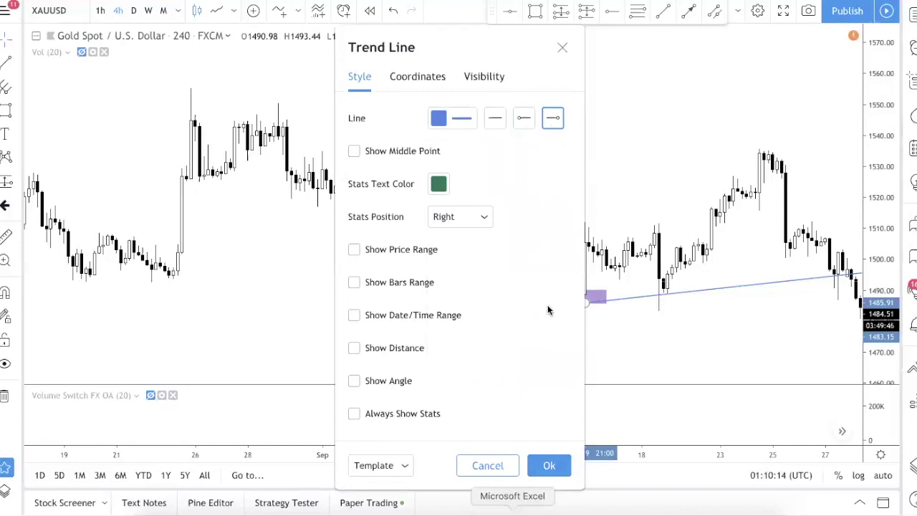
{"action": "left_click", "coordinate": [442, 219]}
{"action": "left_click", "coordinate": [455, 224]}
{"action": "left_click", "coordinate": [548, 456]}
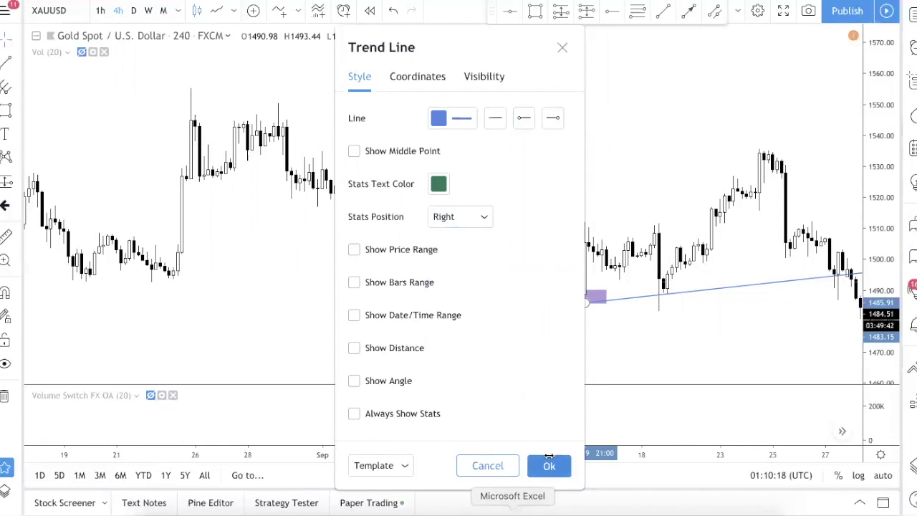
{"action": "left_click", "coordinate": [549, 462]}
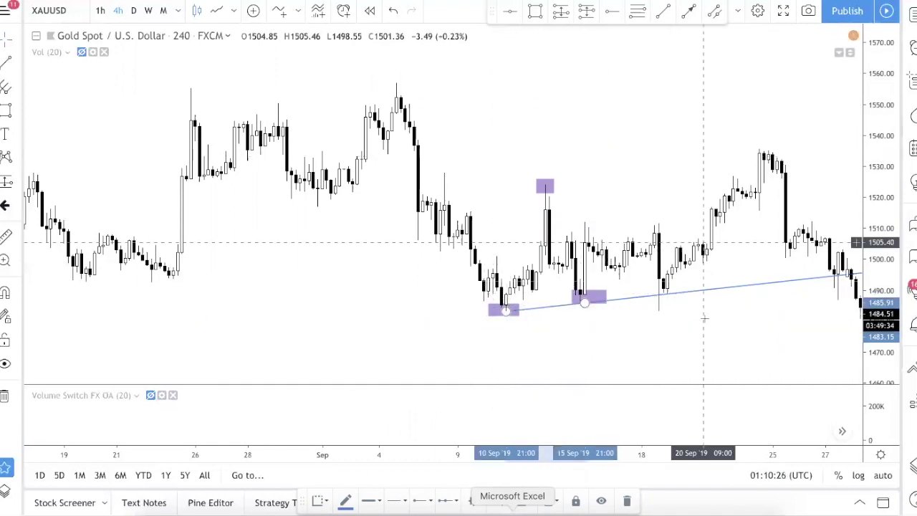
{"action": "left_click", "coordinate": [705, 318]}
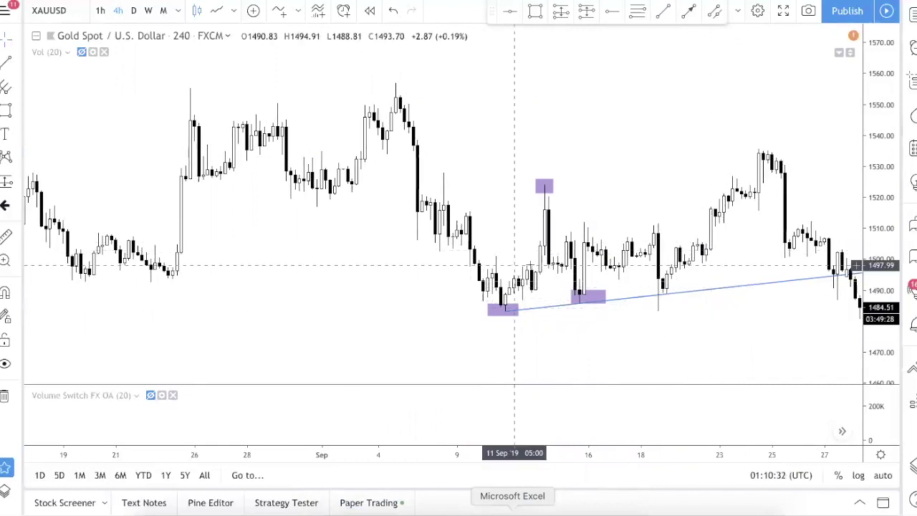
- Close the OANDA advertisement covering the chart
{"action": "left_click_drag", "start_coordinate": [738, 342], "coordinate": [717, 341]}
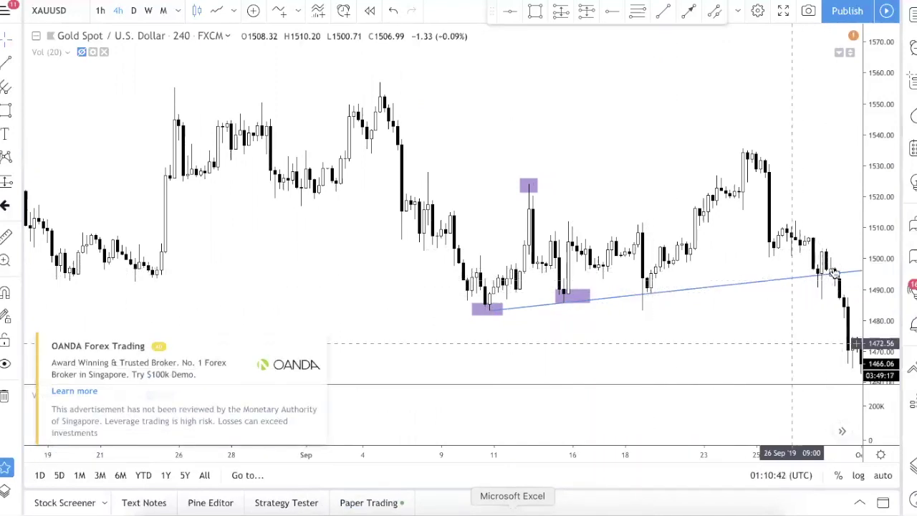
{"action": "left_click_drag", "start_coordinate": [729, 343], "coordinate": [674, 336]}
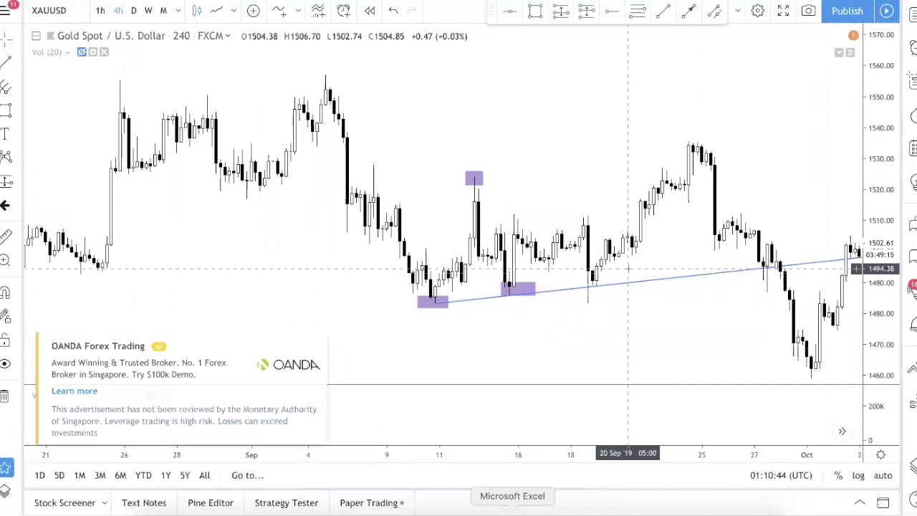
{"action": "left_click", "coordinate": [318, 343]}
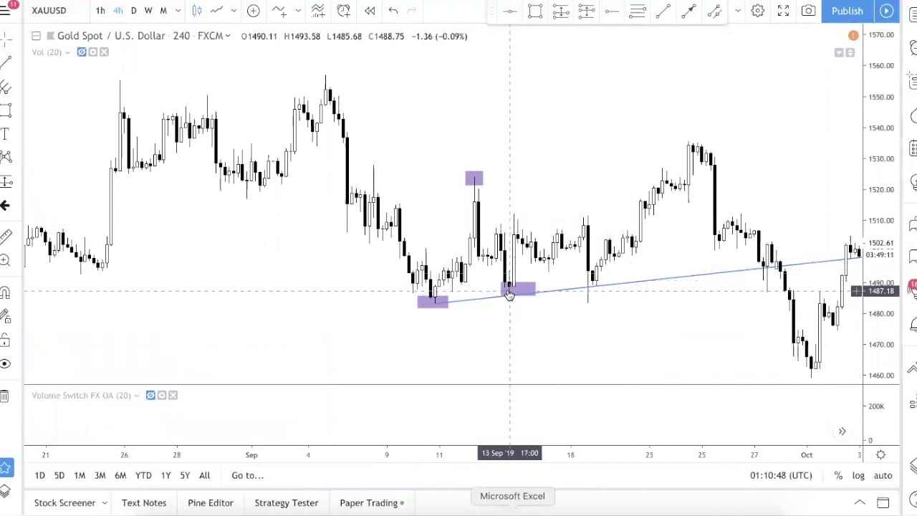
- Move the trend line's second anchor onto the 13 Sep '19 17:00 candle low at about 1485.7
{"action": "mouse_move", "coordinate": [515, 297]}
{"action": "left_mouse_down"}
{"action": "mouse_move", "coordinate": [569, 263]}
{"action": "mouse_move", "coordinate": [510, 293]}
{"action": "left_mouse_up"}
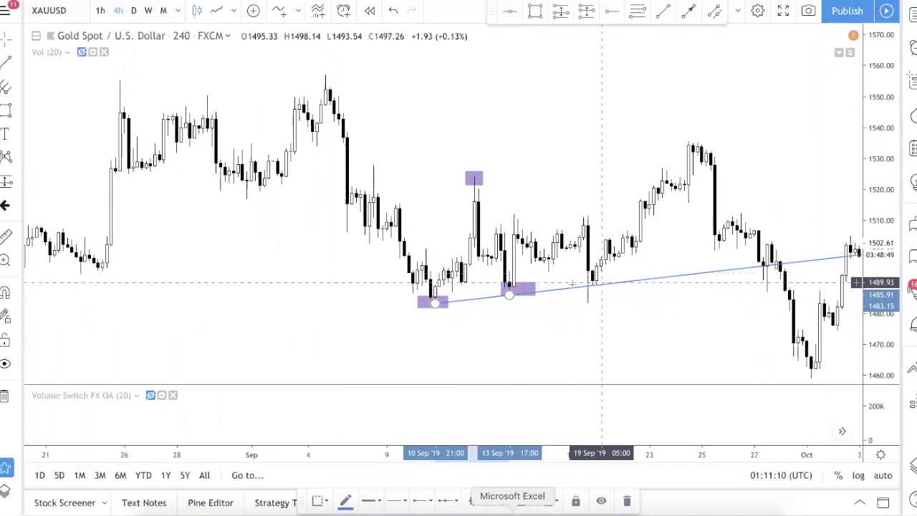
{"action": "mouse_move", "coordinate": [509, 294]}
{"action": "left_mouse_down"}
{"action": "mouse_move", "coordinate": [611, 280]}
{"action": "mouse_move", "coordinate": [510, 295]}
{"action": "left_mouse_up"}
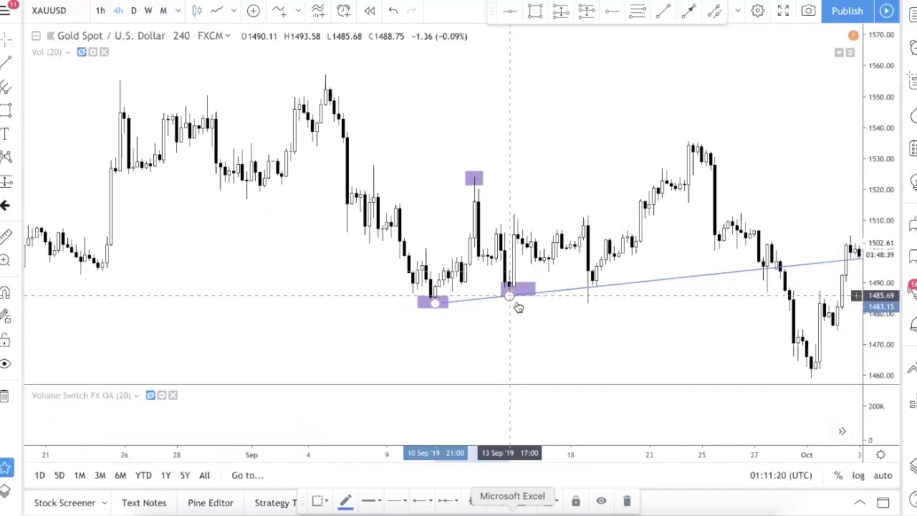
{"action": "left_click", "coordinate": [620, 334]}
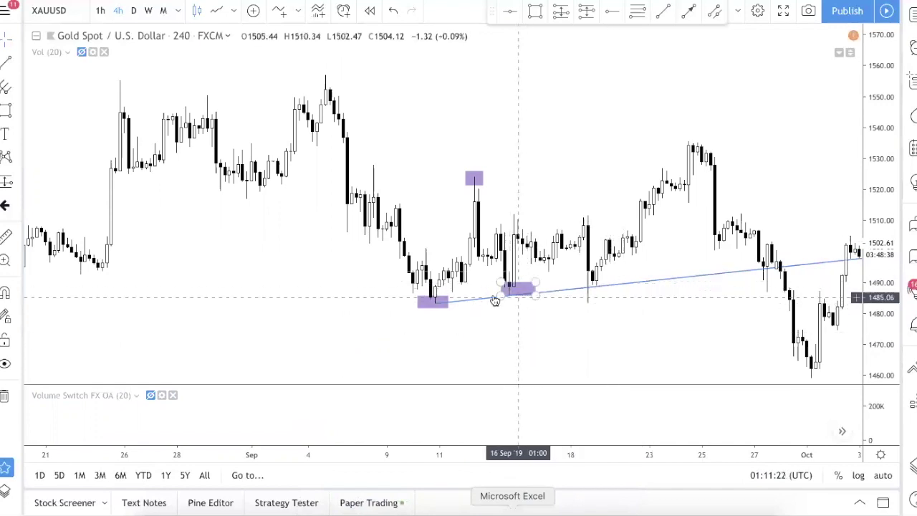
- Raise the trend line's second anchor within the second marked low to about 1487 near 16 Sep '19
{"action": "left_click", "coordinate": [595, 288]}
{"action": "left_click_drag", "start_coordinate": [511, 298], "coordinate": [521, 292]}
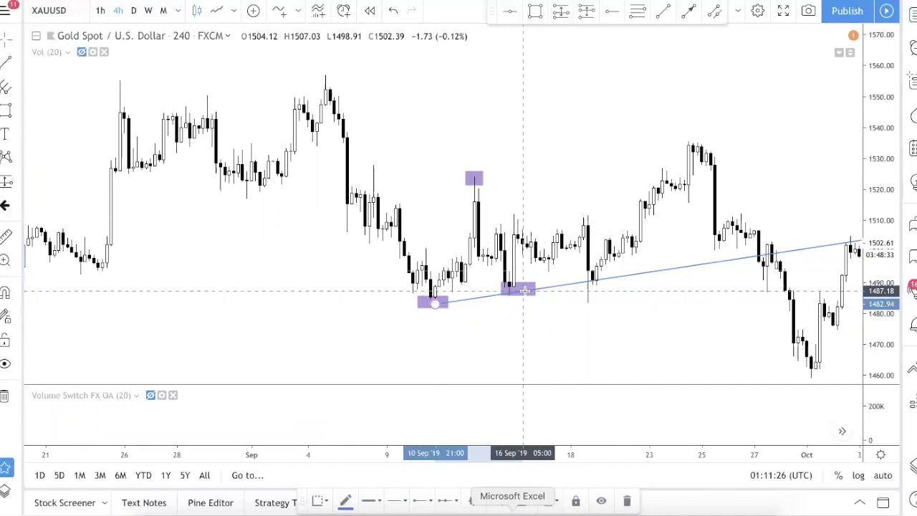
{"action": "left_click", "coordinate": [559, 309]}
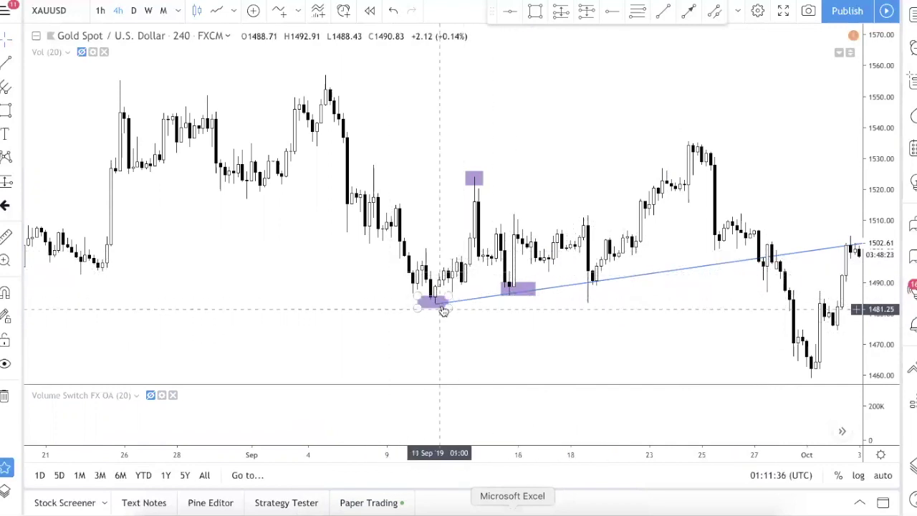
- Move the upward trend line's first anchor to 10 Sep '19 17:00 at about 1484.4 and its second to 16 Sep '19 05:00 at about 1487.6
{"action": "left_click_drag", "start_coordinate": [438, 303], "coordinate": [432, 299]}
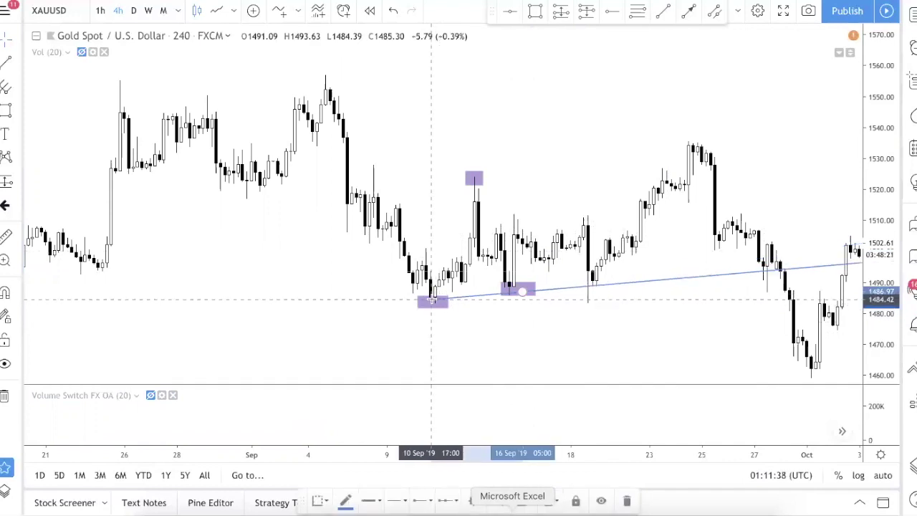
{"action": "left_click", "coordinate": [518, 320]}
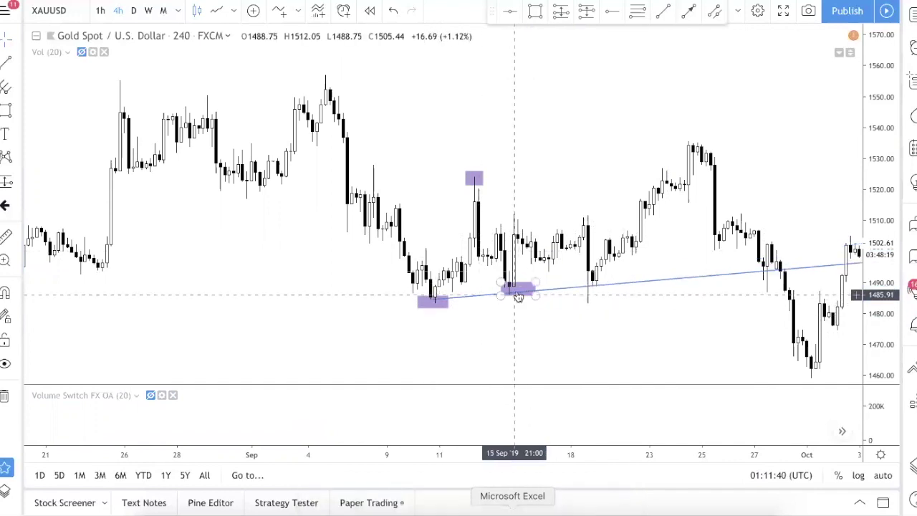
{"action": "left_click_drag", "start_coordinate": [524, 294], "coordinate": [524, 288]}
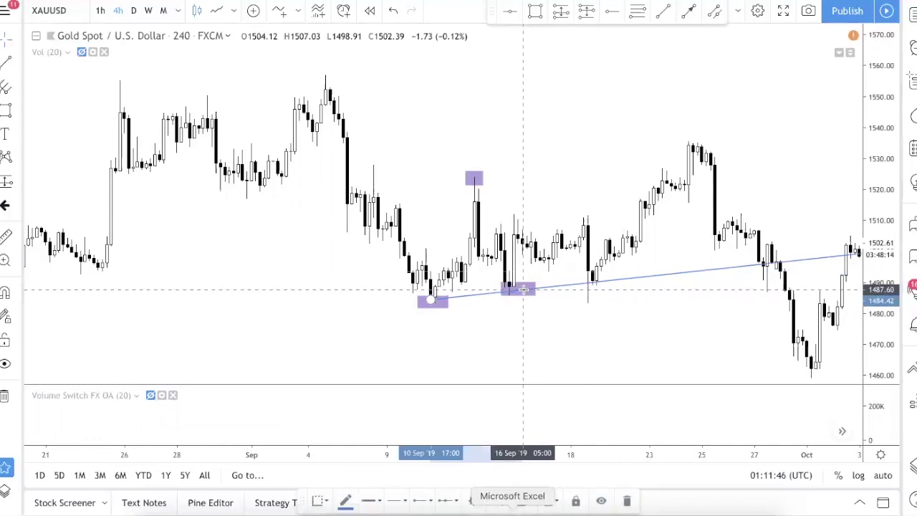
{"action": "left_click", "coordinate": [541, 317]}
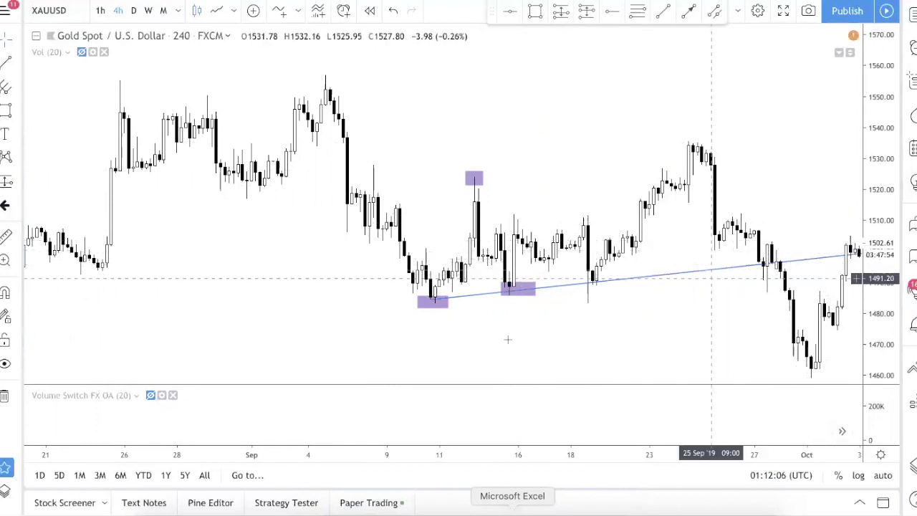
- Mark the swing highs of 24 Jun '19 (about 1440 to 1433) and 2 Jul '19 (about 1439.5 to 1430) with rectangles
{"action": "left_click_drag", "start_coordinate": [506, 338], "coordinate": [741, 323]}
{"action": "left_click_drag", "start_coordinate": [425, 279], "coordinate": [657, 273]}
{"action": "left_click_drag", "start_coordinate": [482, 286], "coordinate": [685, 114]}
{"action": "scroll", "coordinate": [546, 263], "scroll_direction": "left", "scroll_amount": 6}
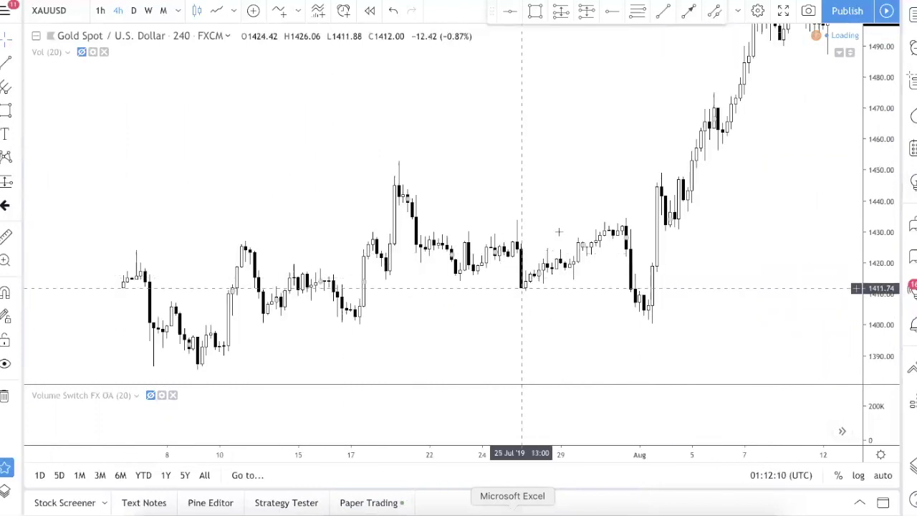
{"action": "left_click_drag", "start_coordinate": [388, 213], "coordinate": [532, 207]}
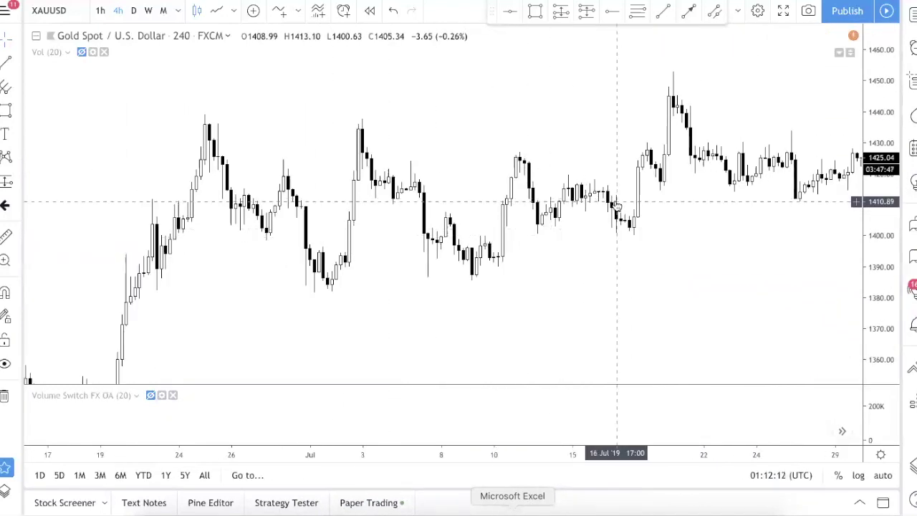
{"action": "left_click_drag", "start_coordinate": [616, 200], "coordinate": [681, 214]}
{"action": "scroll", "coordinate": [666, 222], "scroll_direction": "left", "scroll_amount": 1}
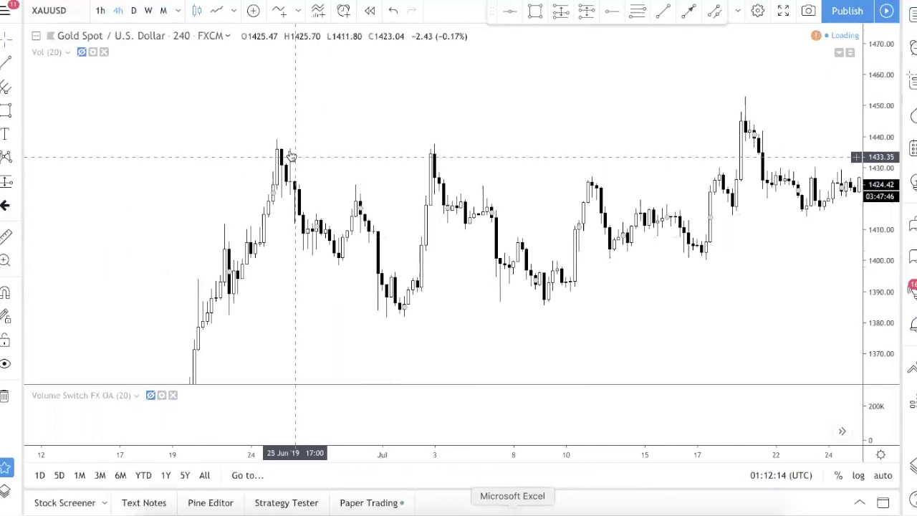
{"action": "left_click", "coordinate": [535, 11]}
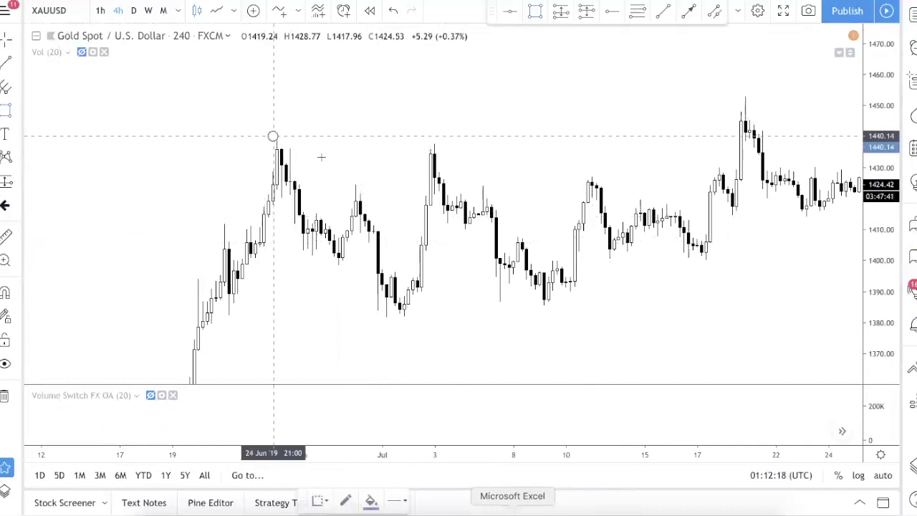
{"action": "left_click_drag", "start_coordinate": [273, 136], "coordinate": [322, 156]}
{"action": "left_click_drag", "start_coordinate": [425, 138], "coordinate": [469, 167]}
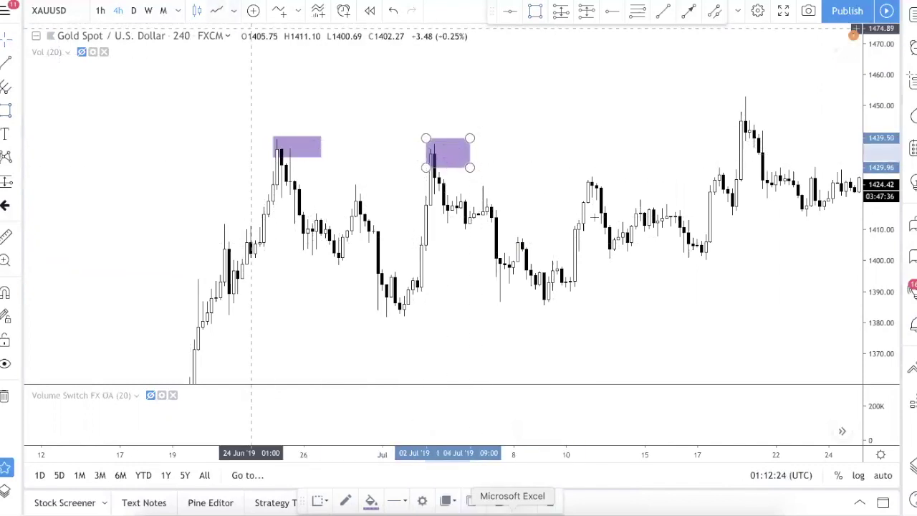
- View the two marked swing highs as a line chart, and restore the candlestick display
{"action": "left_click", "coordinate": [217, 10]}
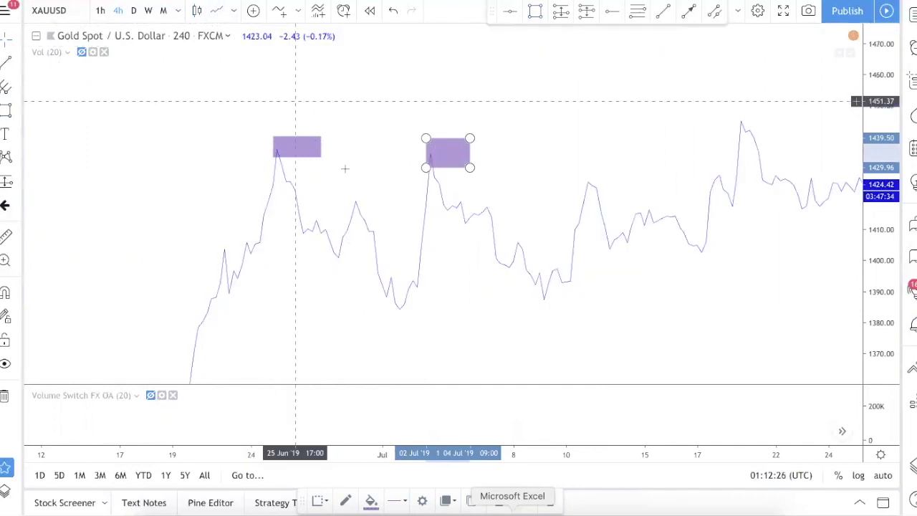
{"action": "left_click", "coordinate": [197, 11]}
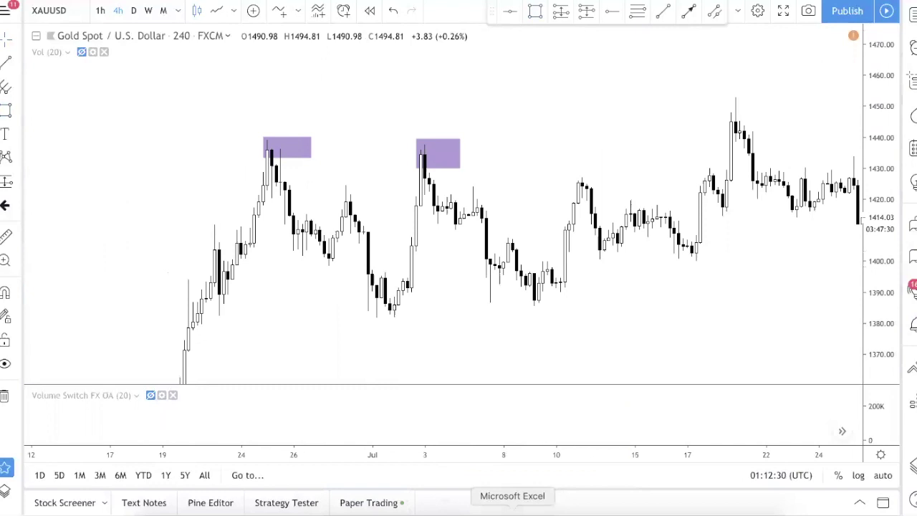
- Draw a downward trend line from the 25 Jun '19 01:00 high at about 1439 through the second marked high to about 1431
{"action": "left_click", "coordinate": [7, 63]}
{"action": "left_click", "coordinate": [267, 141]}
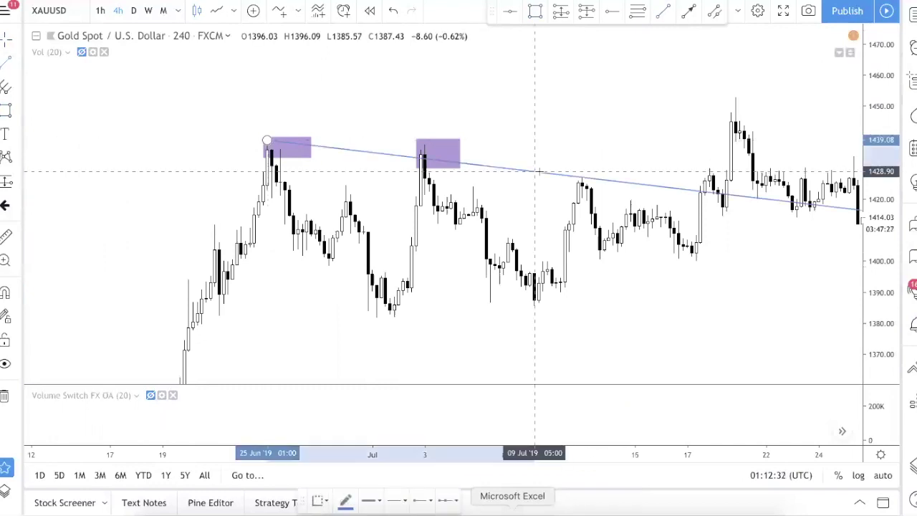
{"action": "left_click", "coordinate": [552, 164]}
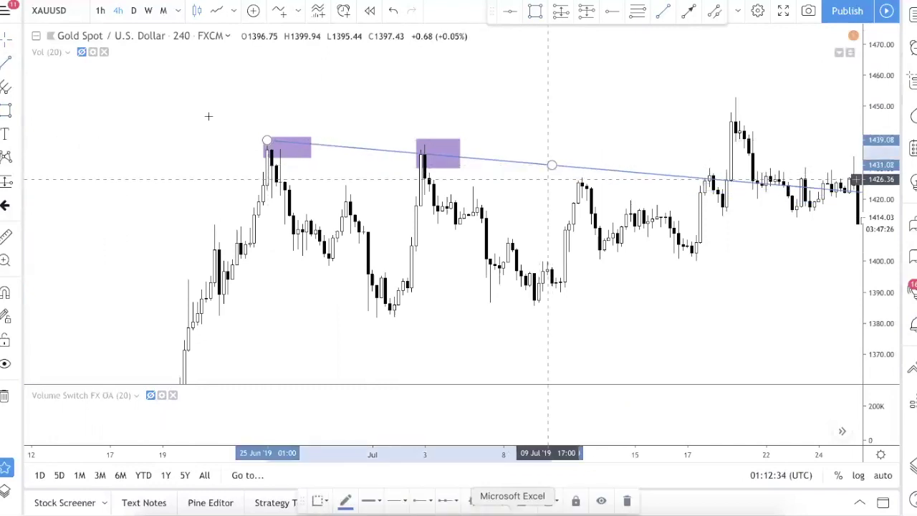
- Reshape the first swing-high rectangle so it starts at 24 Jun '19 17:00 with a lower upper edge
{"action": "left_click", "coordinate": [268, 141]}
{"action": "left_click_drag", "start_coordinate": [267, 141], "coordinate": [258, 143]}
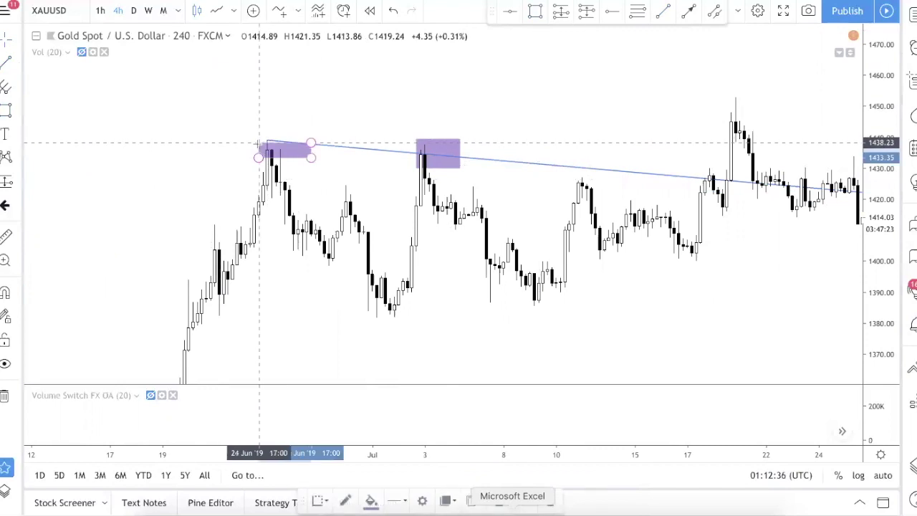
{"action": "left_click", "coordinate": [315, 96]}
- Move the downward trend line's first anchor to 24 Jun '19 05:00 at about 1437 and its second to 8 Jul '19 13:00 at about 1433.4
{"action": "left_click_drag", "start_coordinate": [268, 141], "coordinate": [247, 149]}
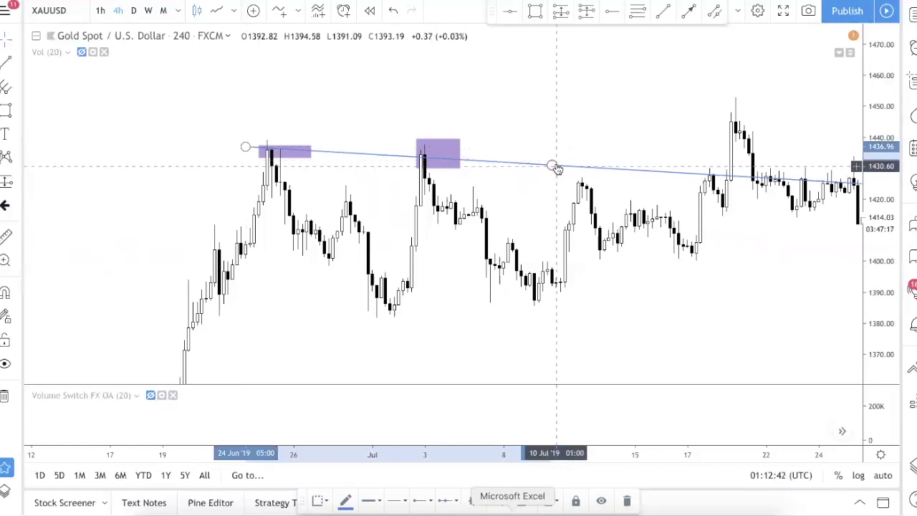
{"action": "left_click_drag", "start_coordinate": [551, 165], "coordinate": [522, 156]}
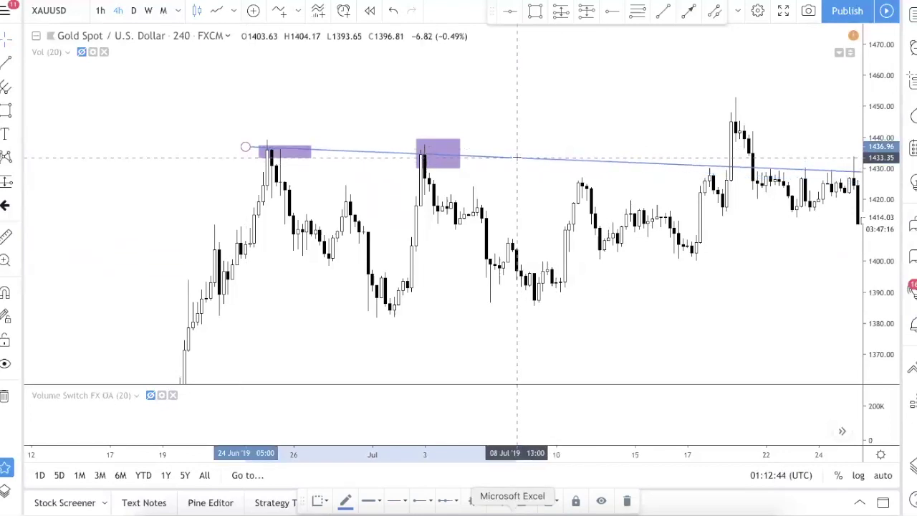
{"action": "left_click", "coordinate": [350, 115]}
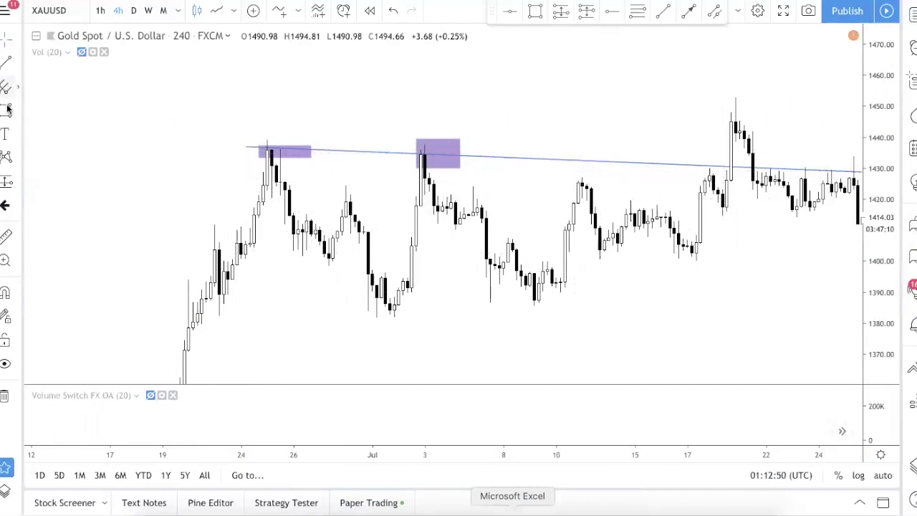
- Mark the trend line's touches with rectangles on the high just after 17 Jul '19 and across 21 to 26 Jul '19, about 1431.5 to 1426.8
{"action": "left_click", "coordinate": [6, 111]}
{"action": "left_click_drag", "start_coordinate": [764, 228], "coordinate": [681, 233]}
{"action": "left_click", "coordinate": [6, 110]}
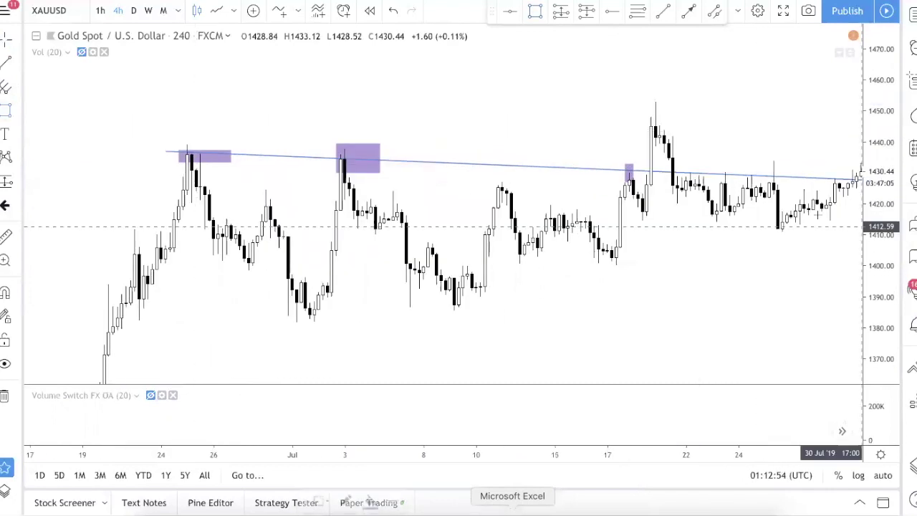
{"action": "left_click", "coordinate": [681, 169]}
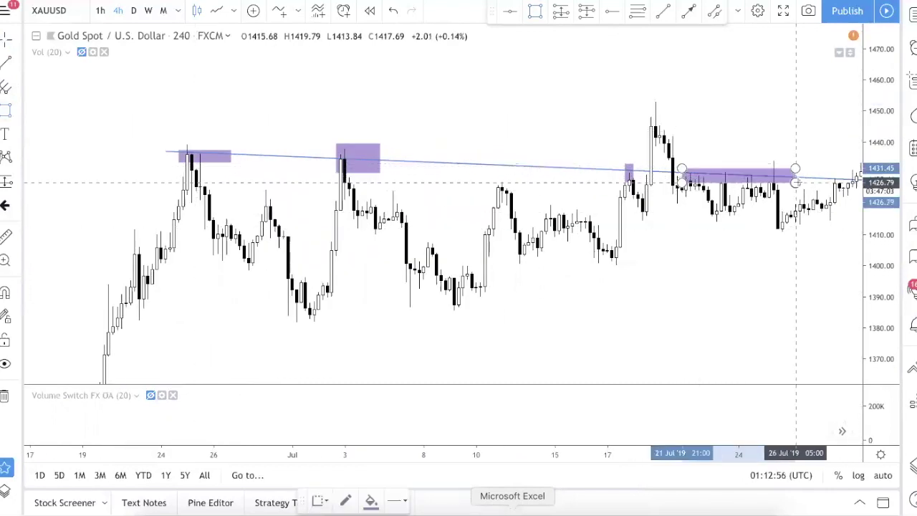
{"action": "left_click", "coordinate": [796, 184]}
{"action": "left_click_drag", "start_coordinate": [796, 183], "coordinate": [630, 174]}
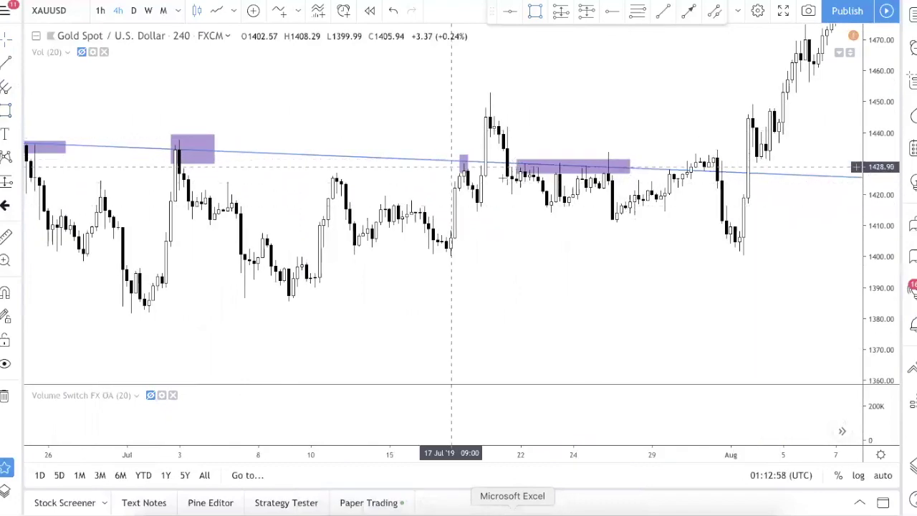